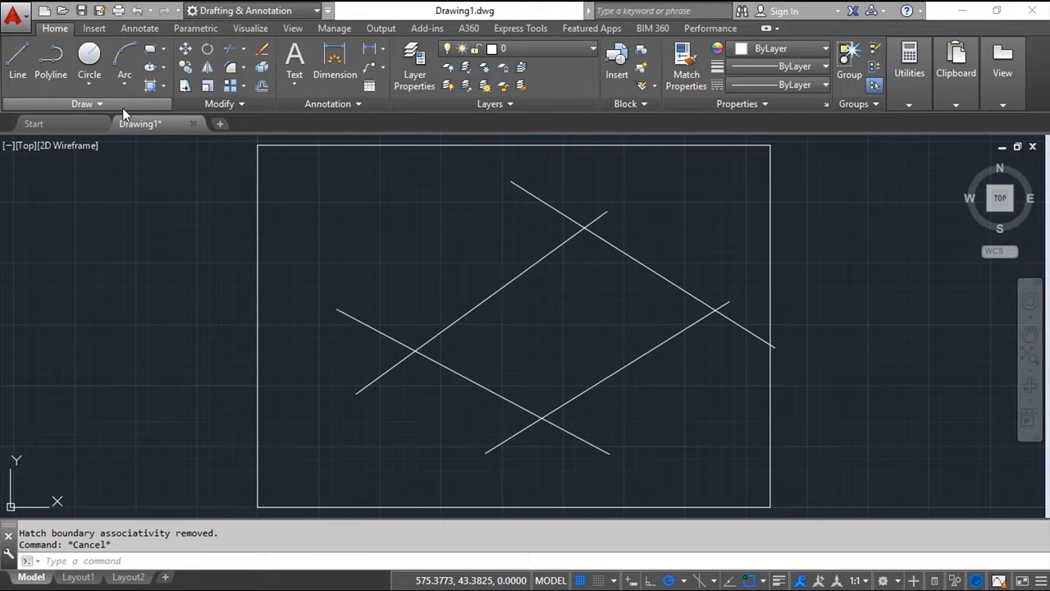
Step: Start a hatch and look through the available hatch patterns
click(162, 86)
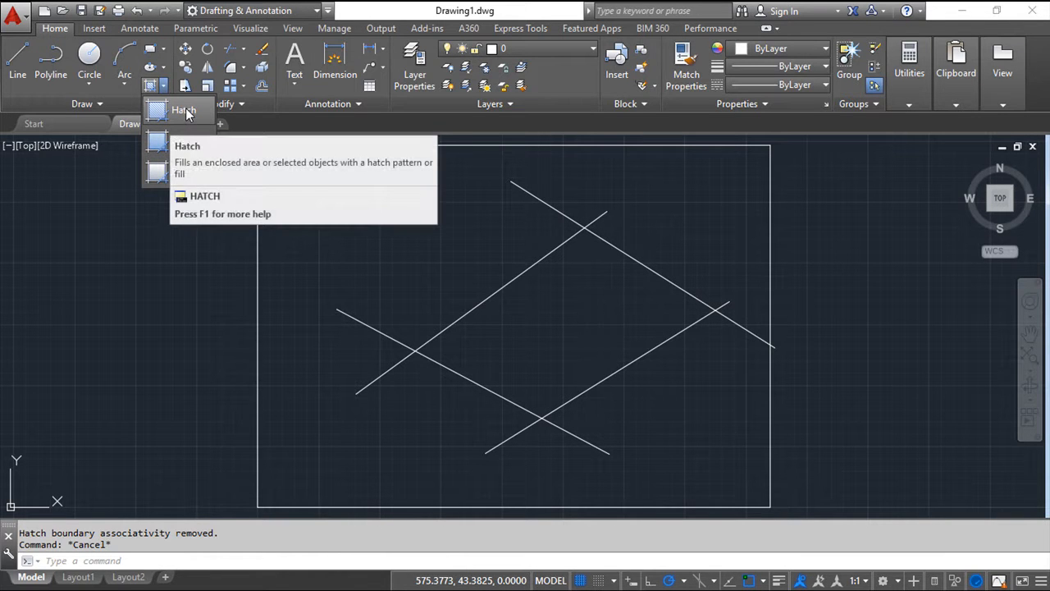
click(185, 111)
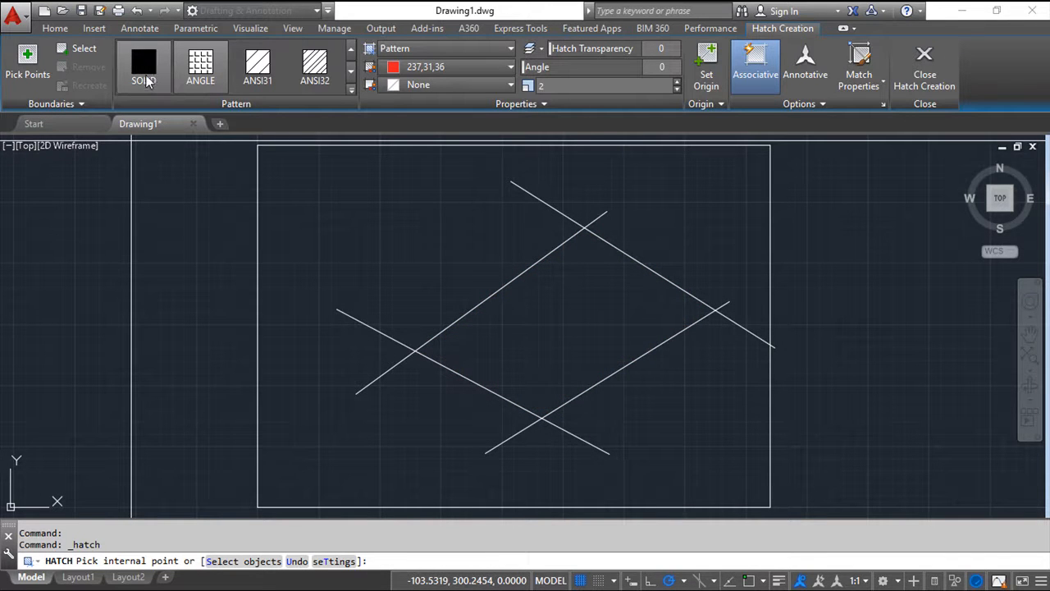
click(352, 71)
click(352, 71)
click(351, 71)
click(352, 71)
click(352, 51)
click(352, 51)
click(352, 50)
click(352, 51)
click(352, 51)
click(259, 71)
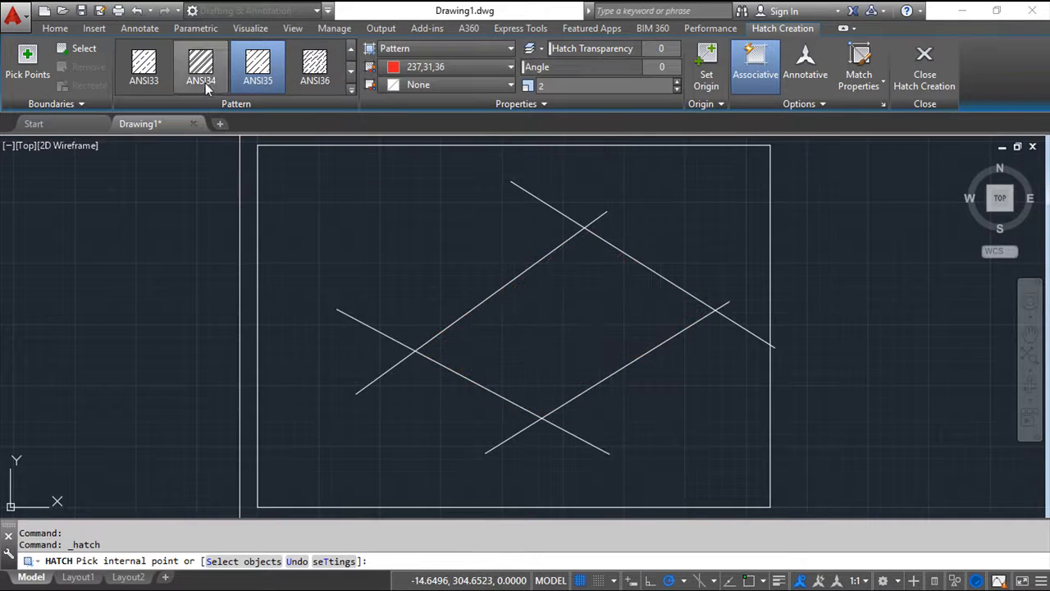
click(352, 51)
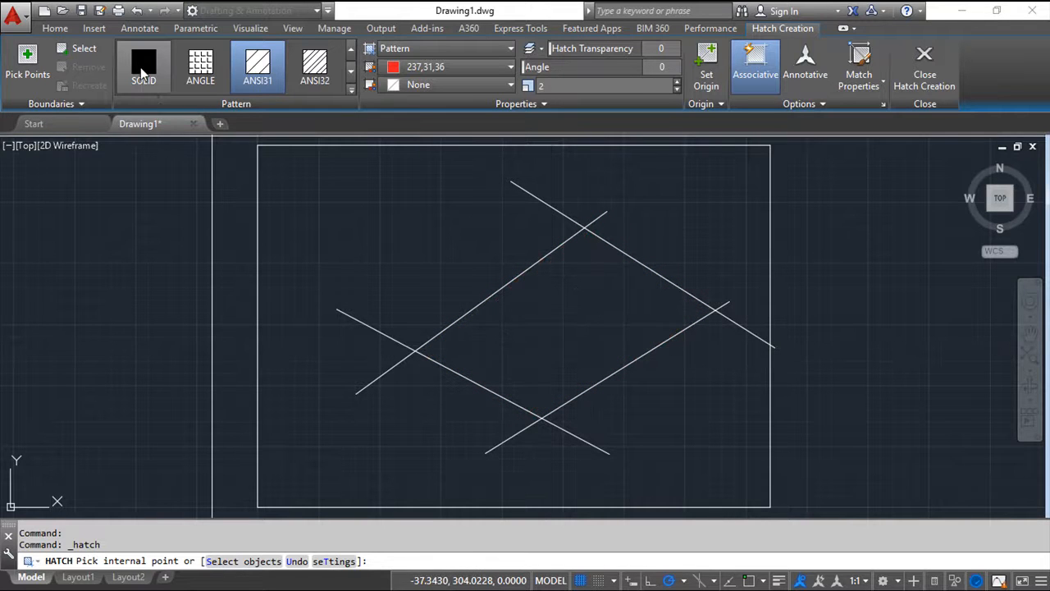
Step: Switch the hatch to the SOLID pattern and examine the hatch color and hatch type options
click(141, 65)
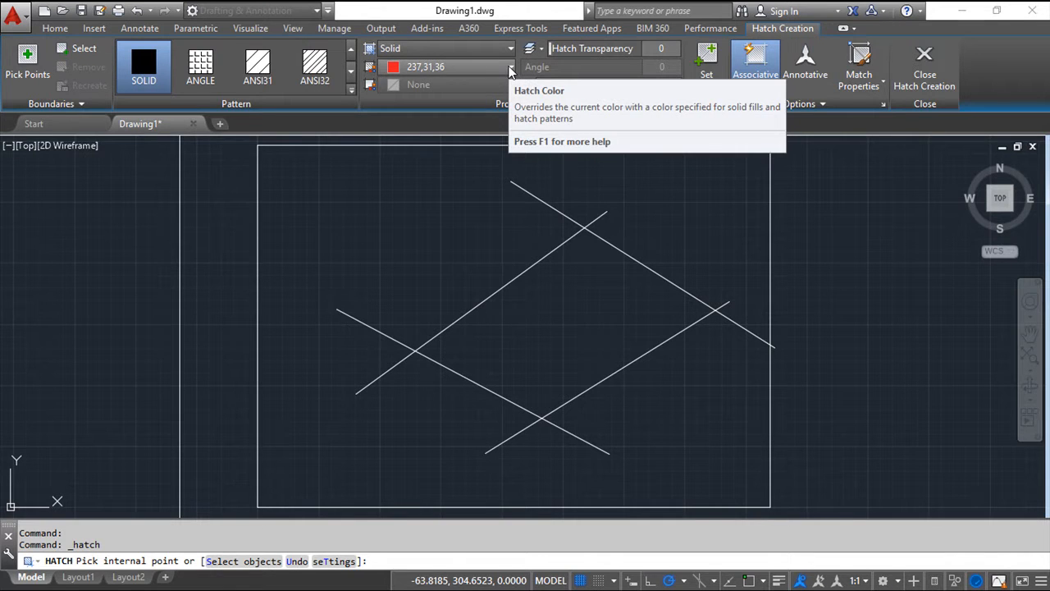
click(509, 69)
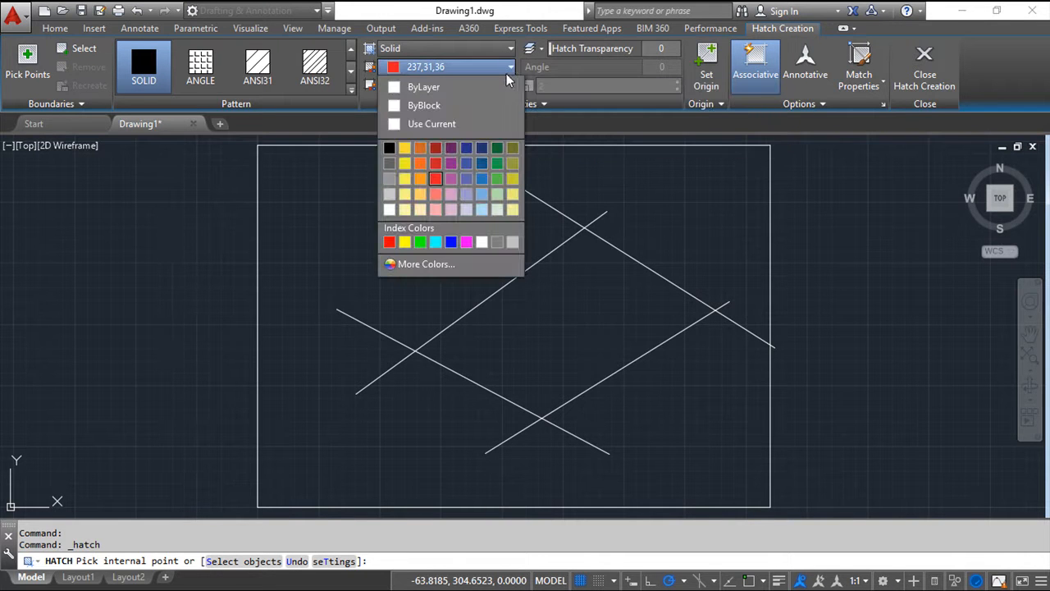
click(508, 69)
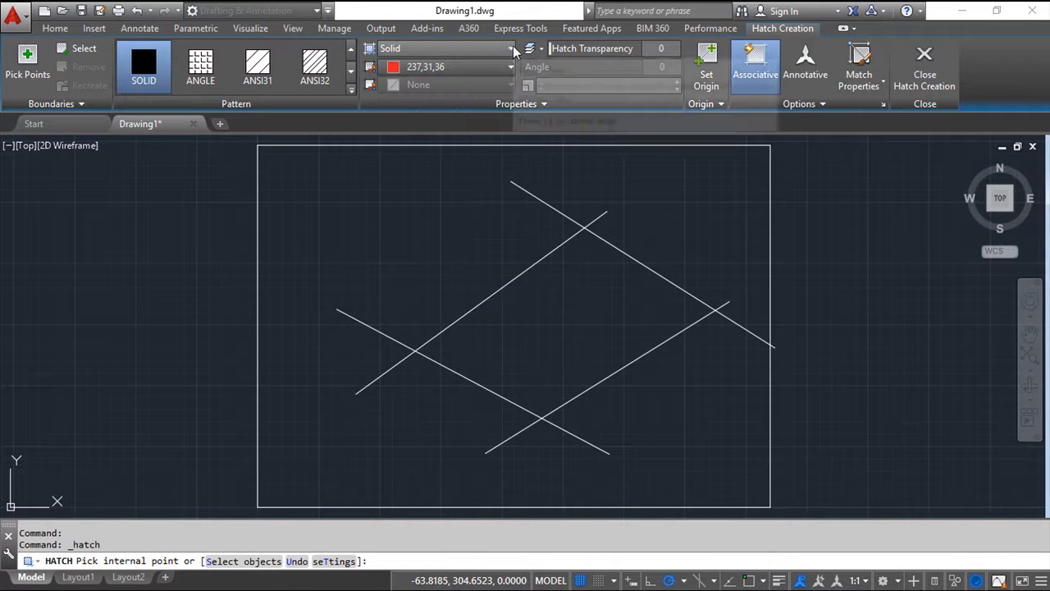
click(512, 49)
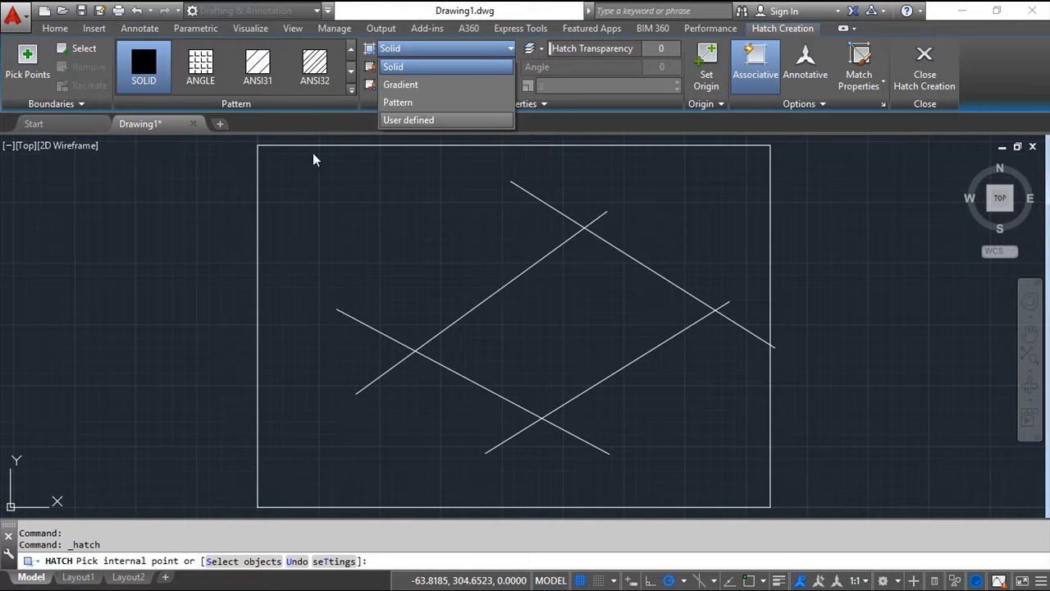
click(332, 122)
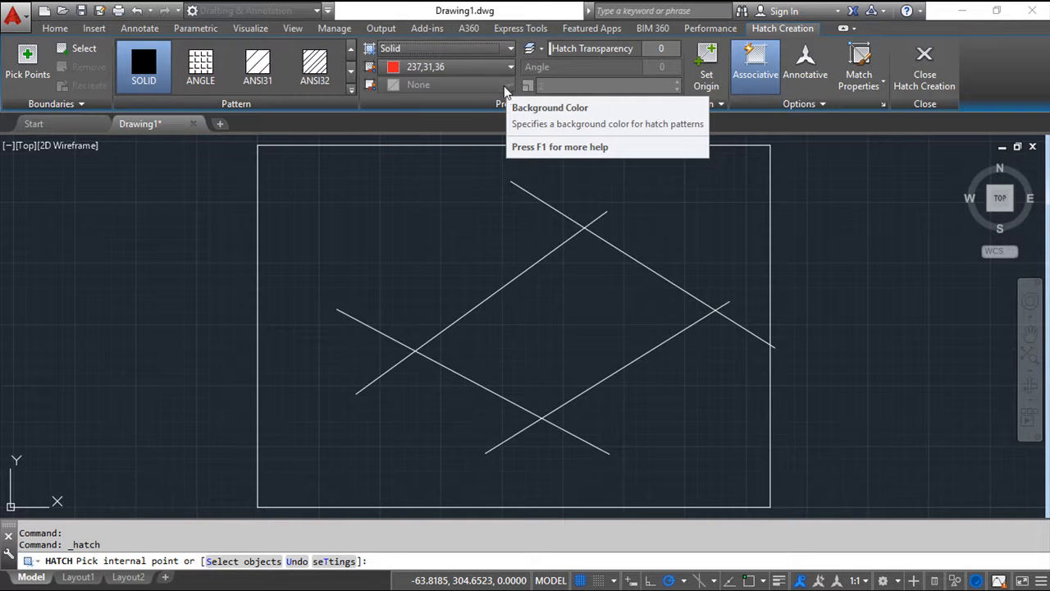
Step: Choose the ANGLE hatch pattern and set its background color to light yellow 247,242,129
click(202, 66)
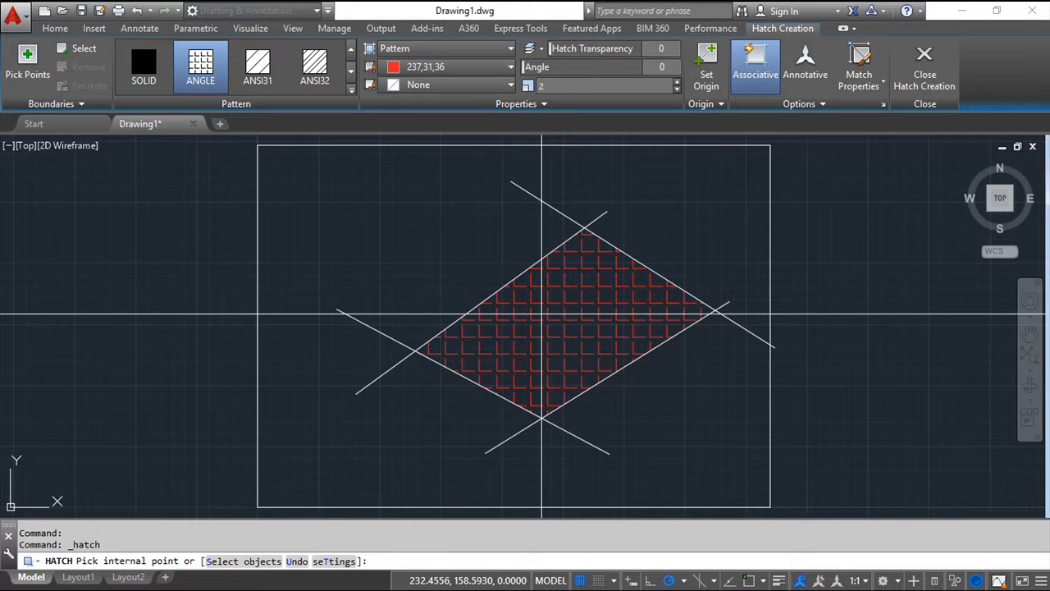
click(512, 85)
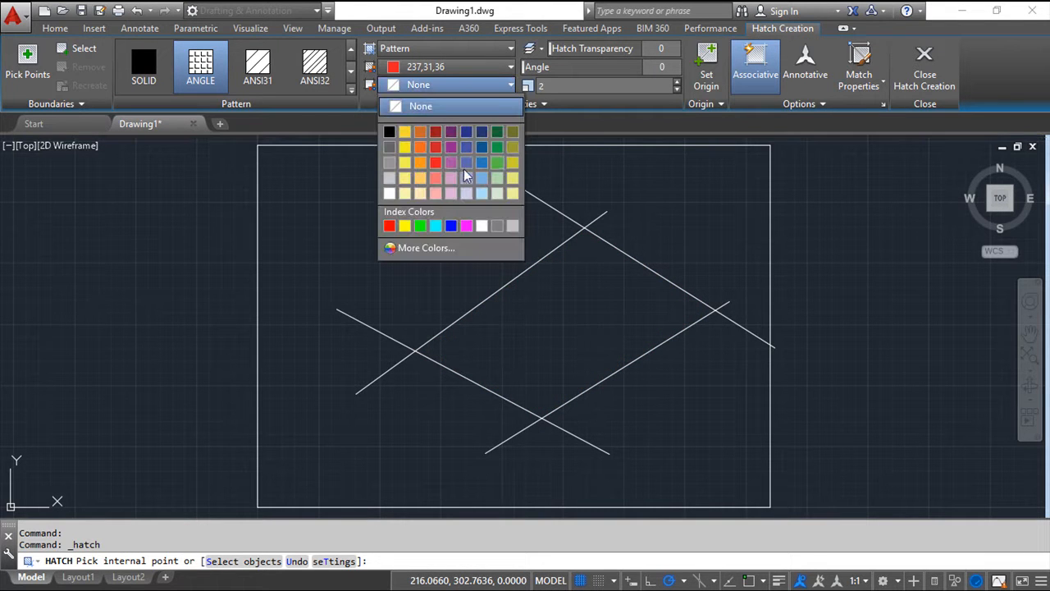
click(406, 184)
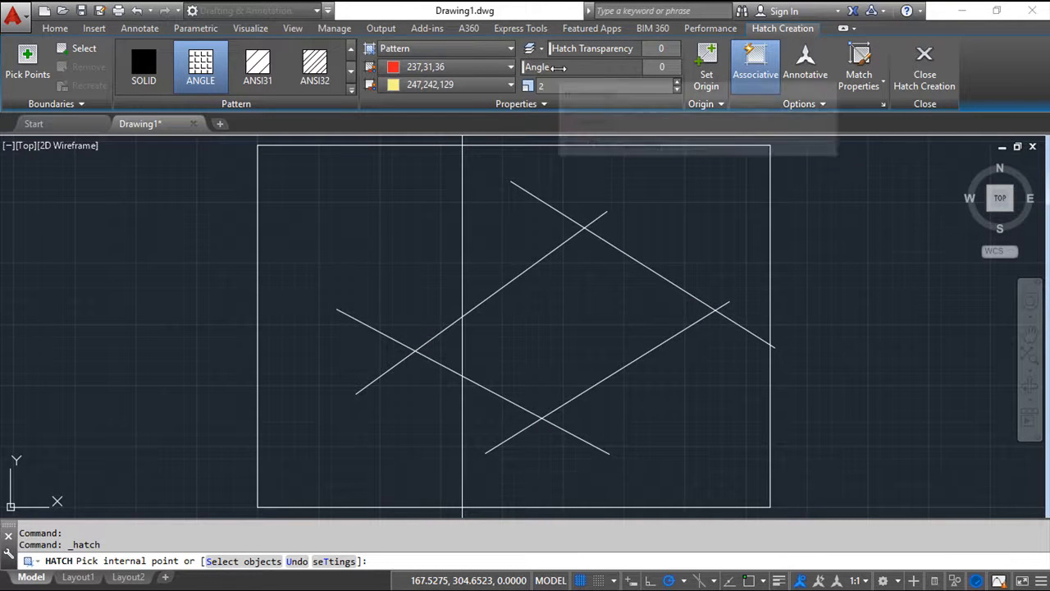
Step: Set the hatch angle to 30 and the hatch pattern scale to 1
click(662, 67)
key(BackSpace)
text(30)
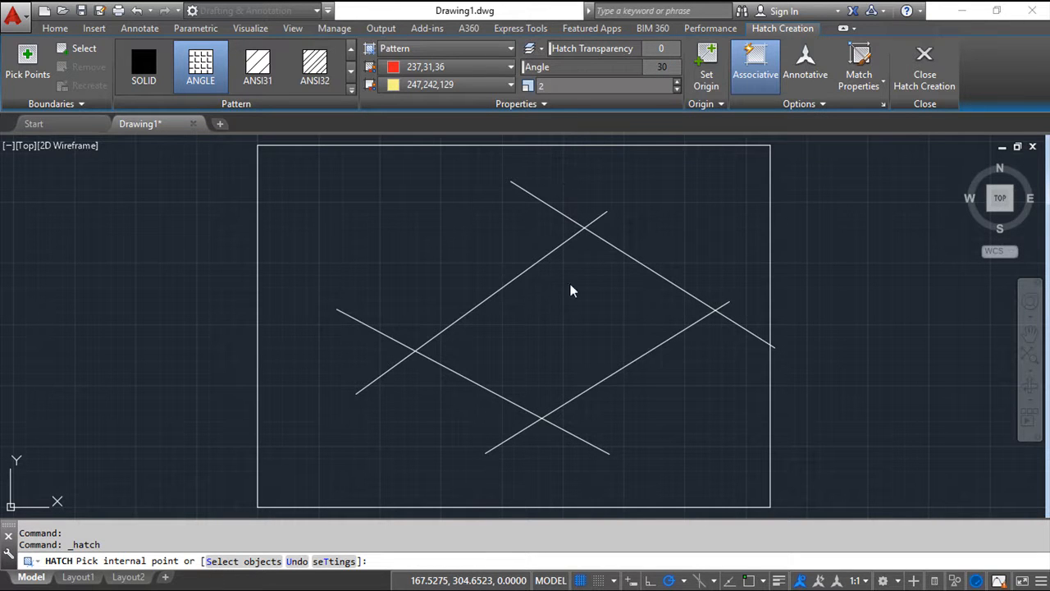
click(457, 69)
click(594, 311)
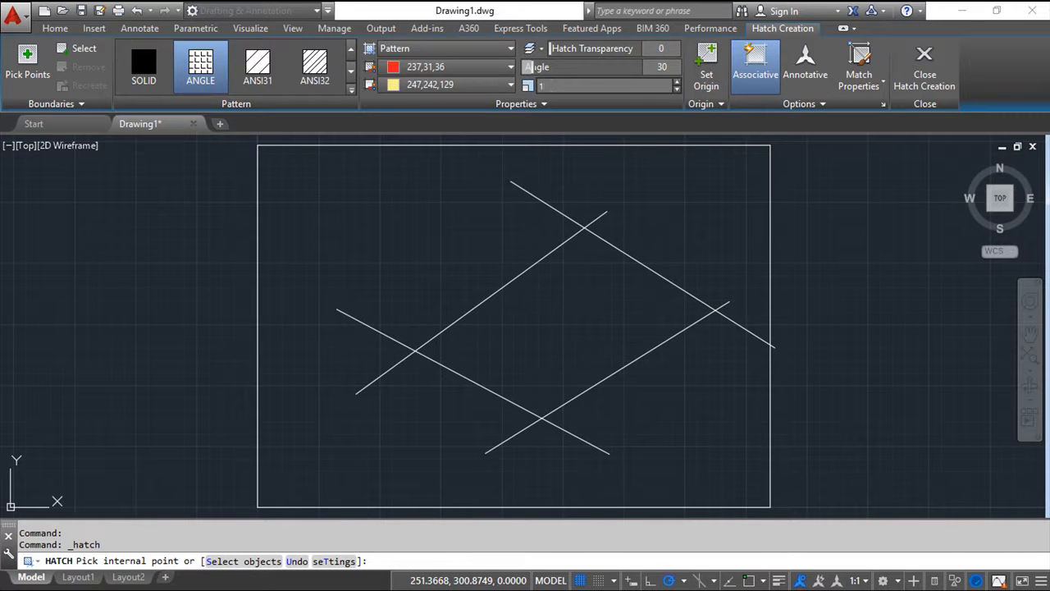
click(460, 71)
click(569, 311)
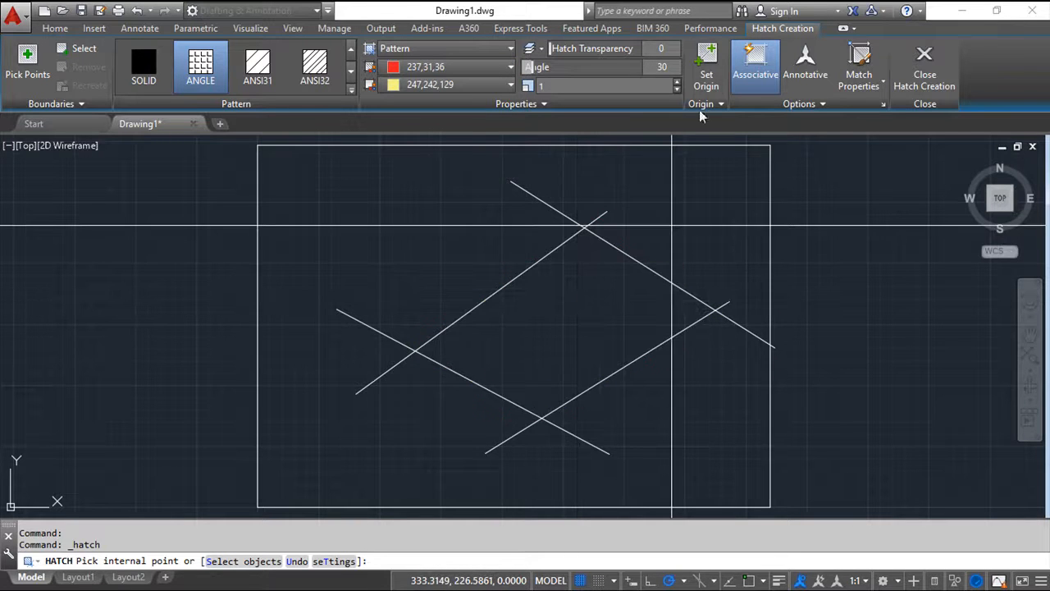
Step: Set the hatch scale to 3 and pick the hatch origin at the diamond's left corner, finally at its bottom corner
click(707, 66)
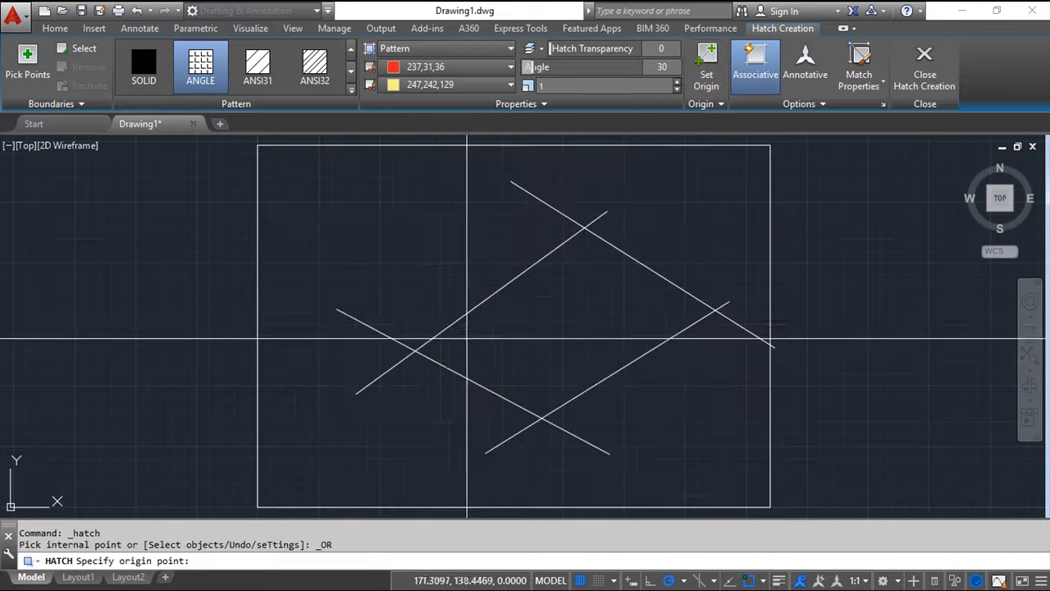
click(414, 354)
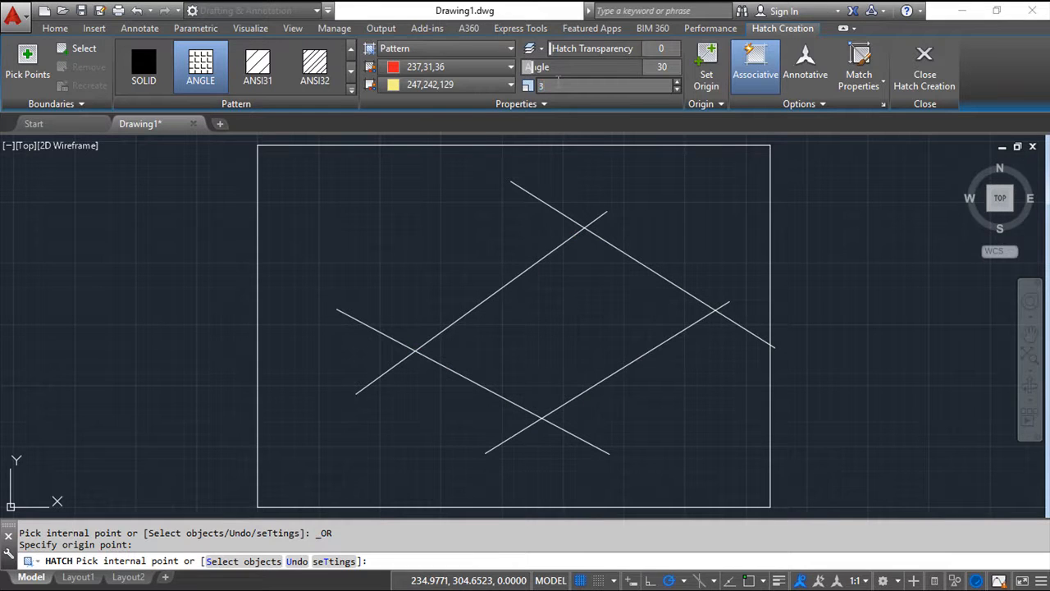
click(492, 66)
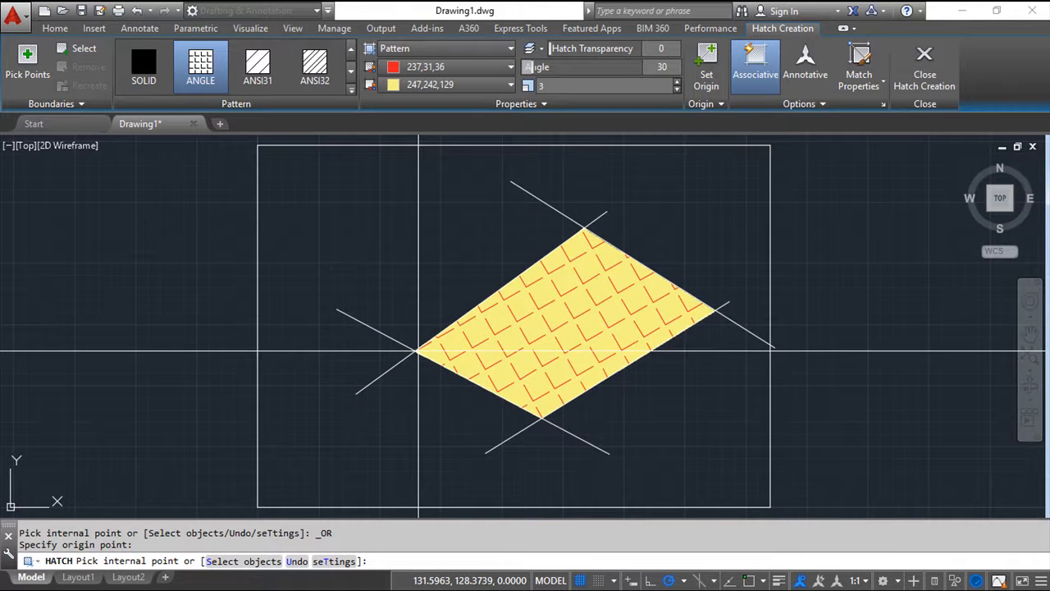
click(706, 74)
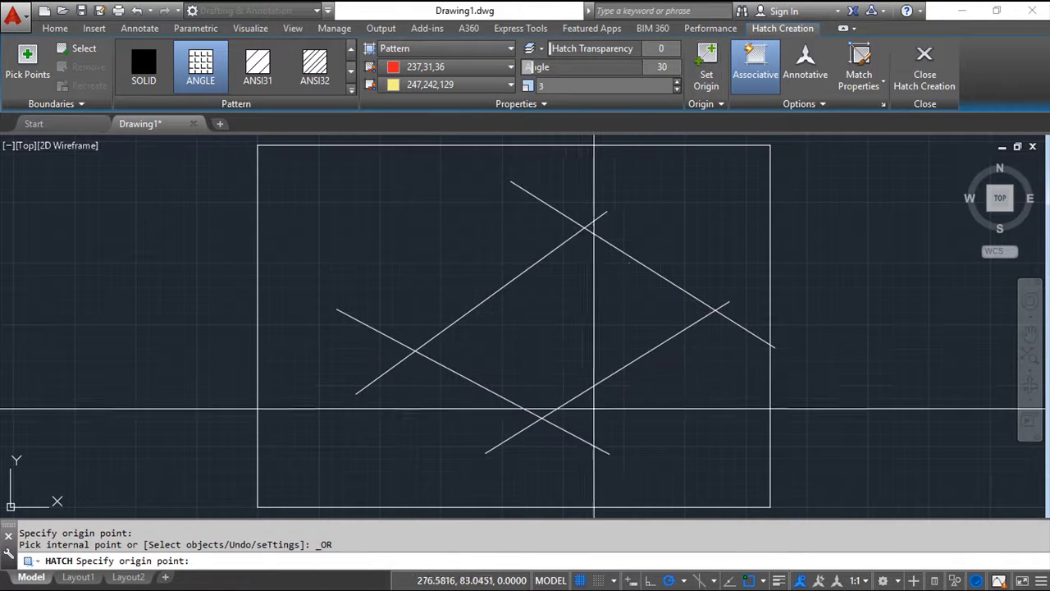
click(542, 418)
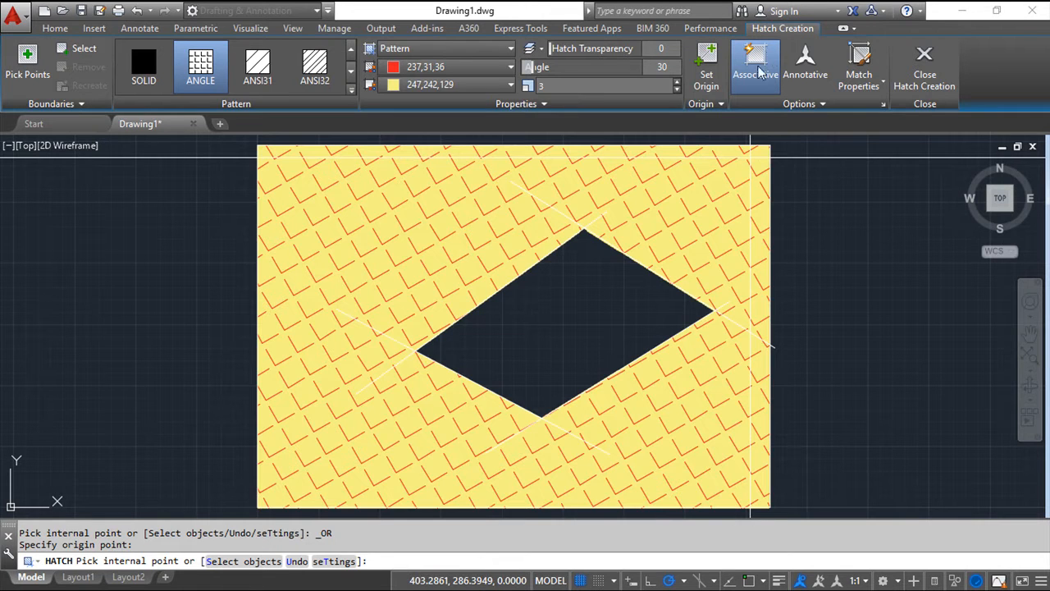
Step: Set the hatch background color to None and fill the diamond enclosed by the four crossing lines
click(509, 88)
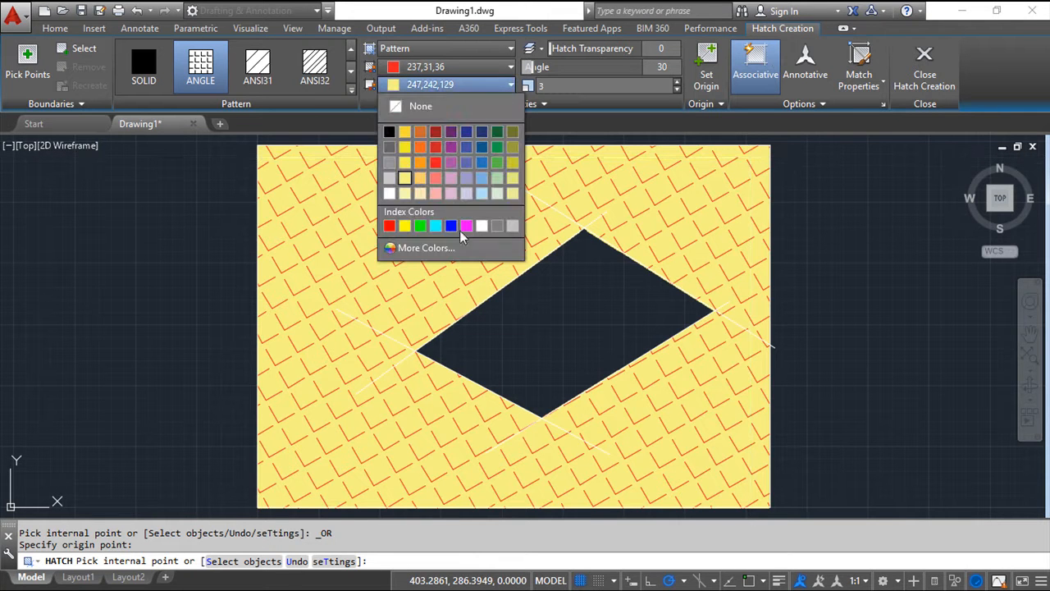
click(416, 105)
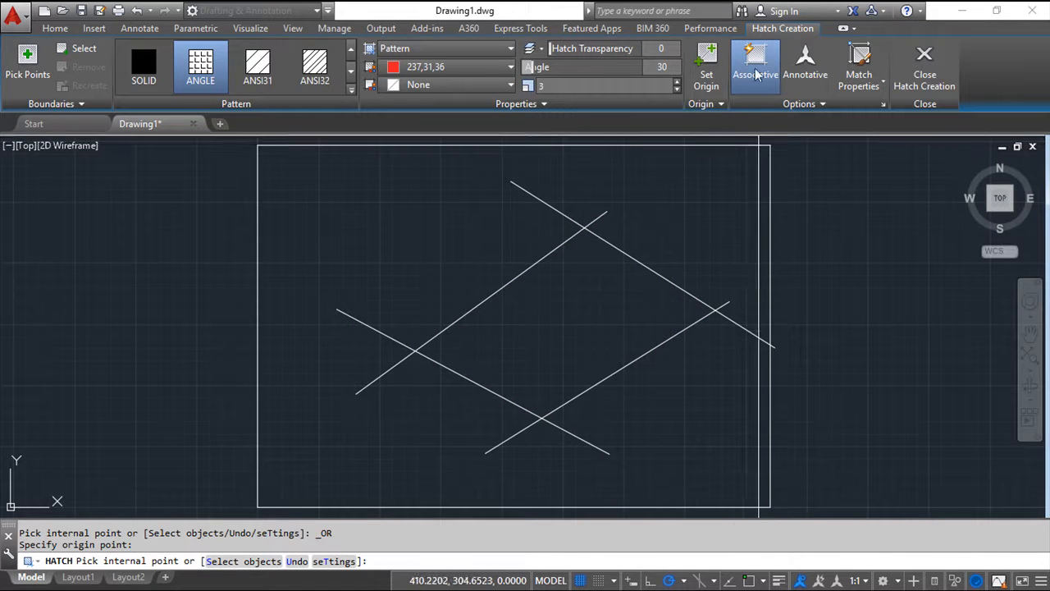
click(565, 320)
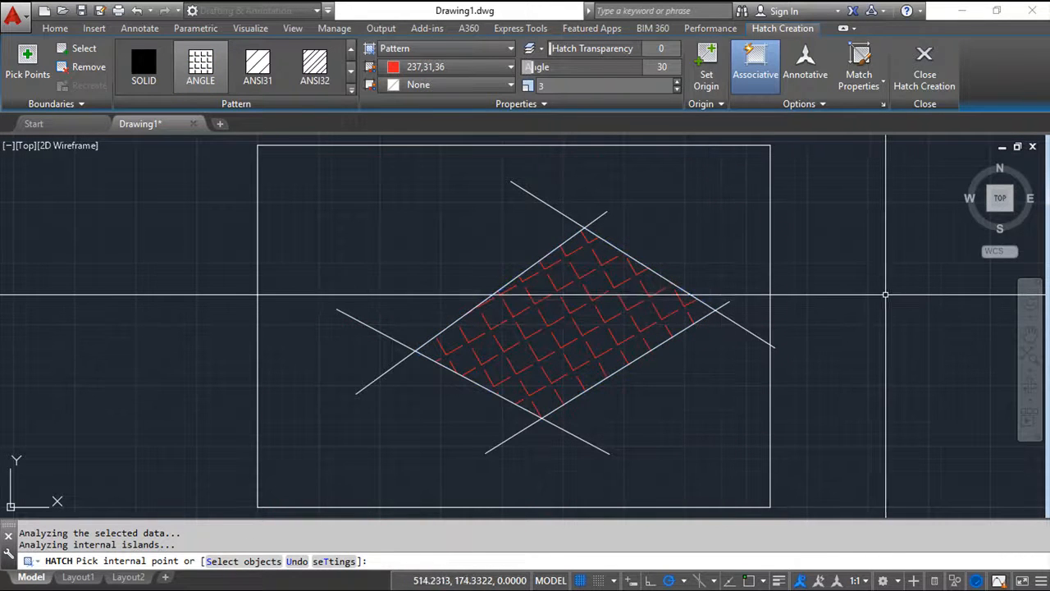
key(Escape)
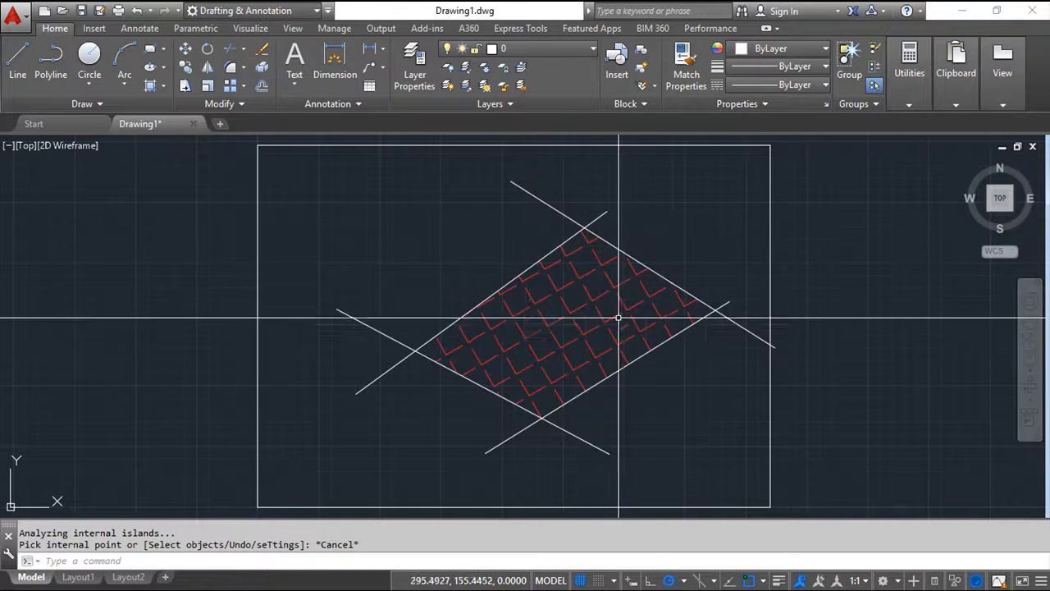
Step: Move the diamond's upper-right line down and to the left by its midpoint grip
click(646, 267)
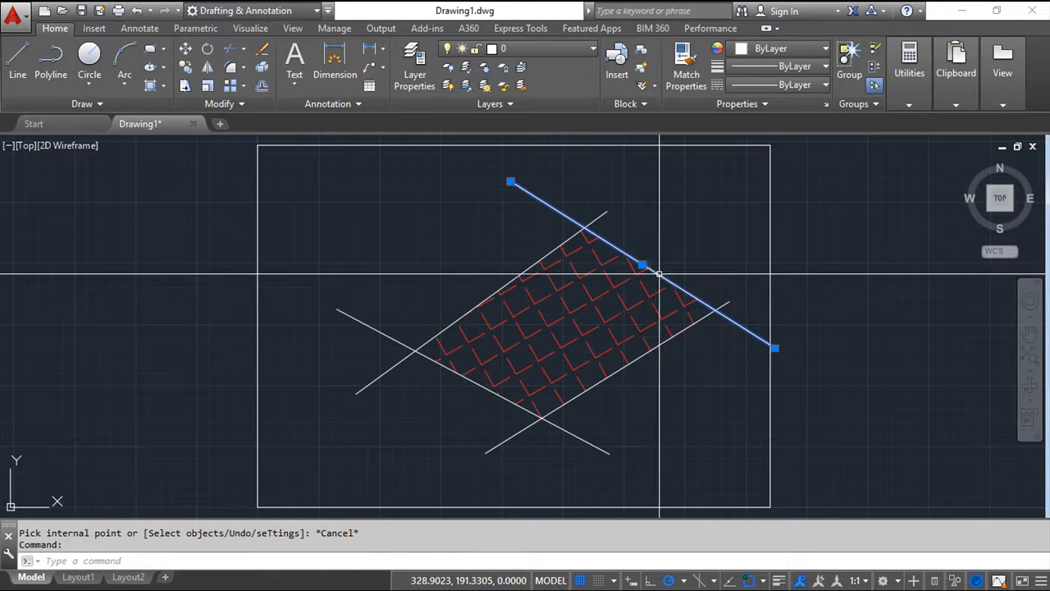
click(642, 266)
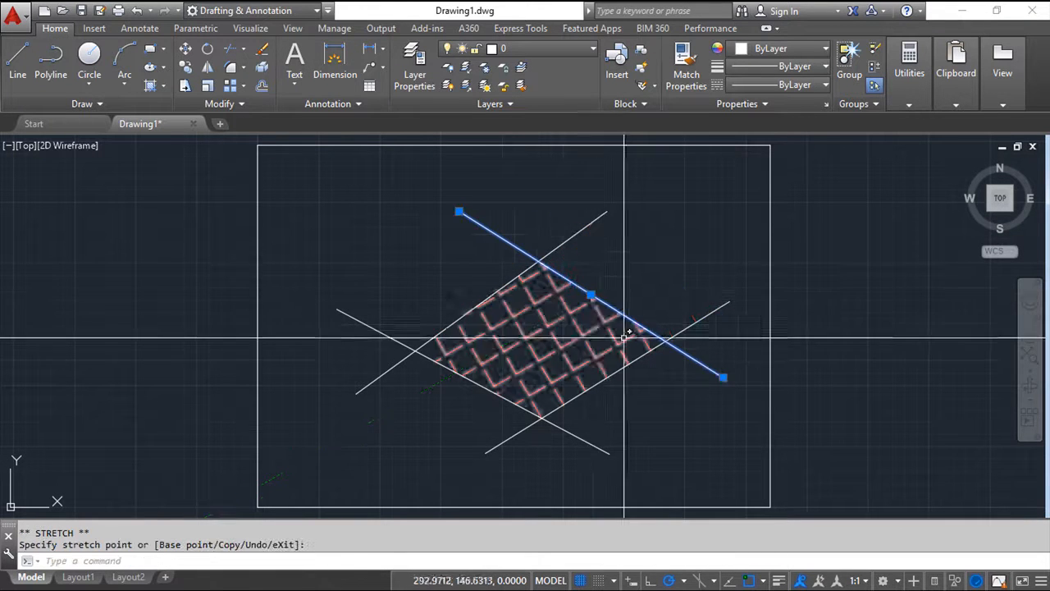
click(591, 294)
click(597, 227)
key(Escape)
Step: Stretch the upper endpoint of the diamond's upper-left line up and to the left
click(593, 222)
click(607, 212)
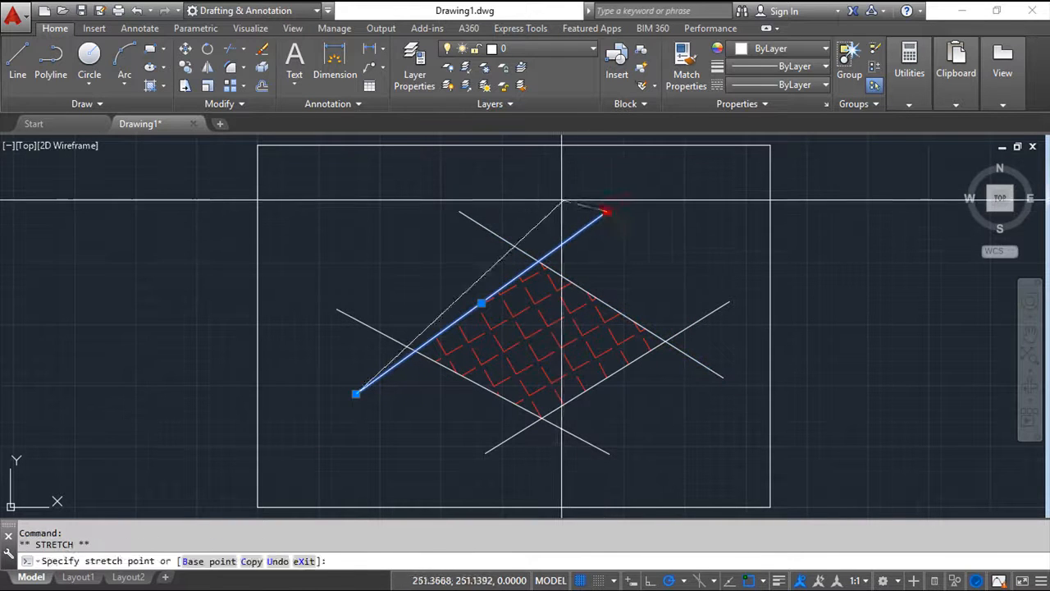
click(608, 359)
key(Escape)
key(Escape)
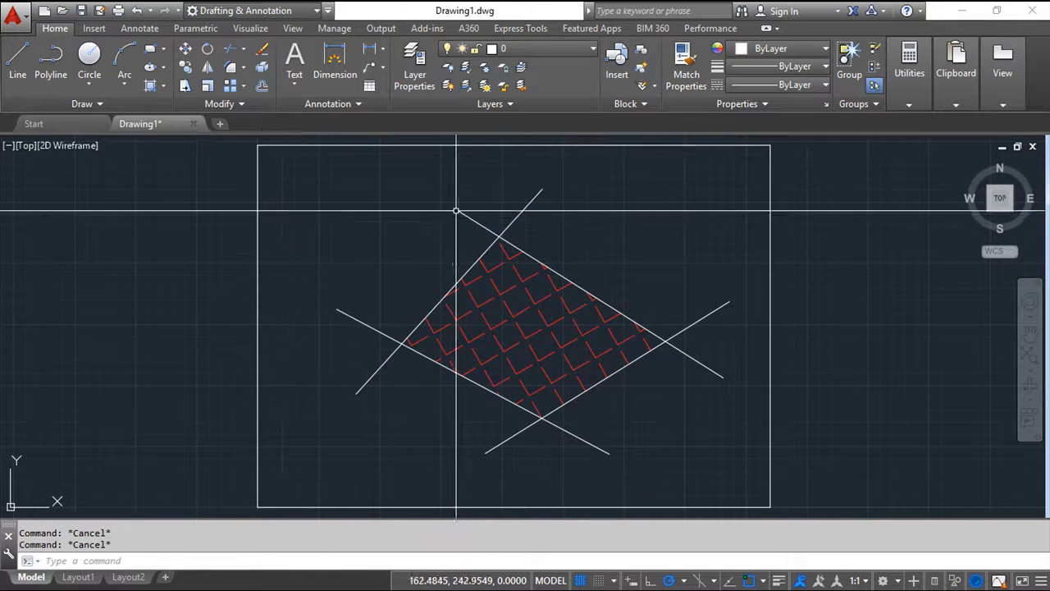
click(163, 85)
click(165, 108)
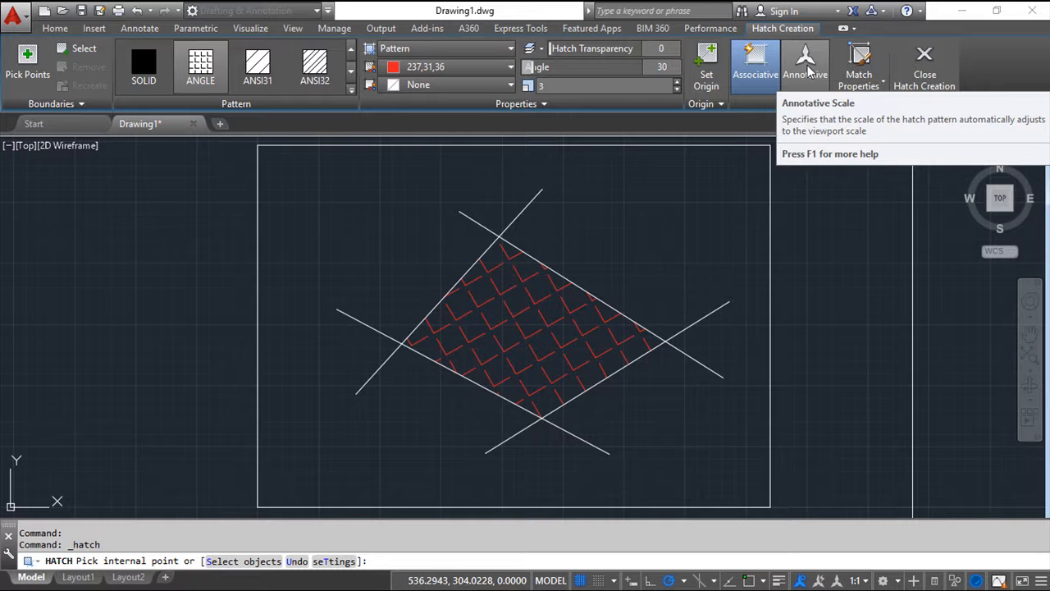
key(Escape)
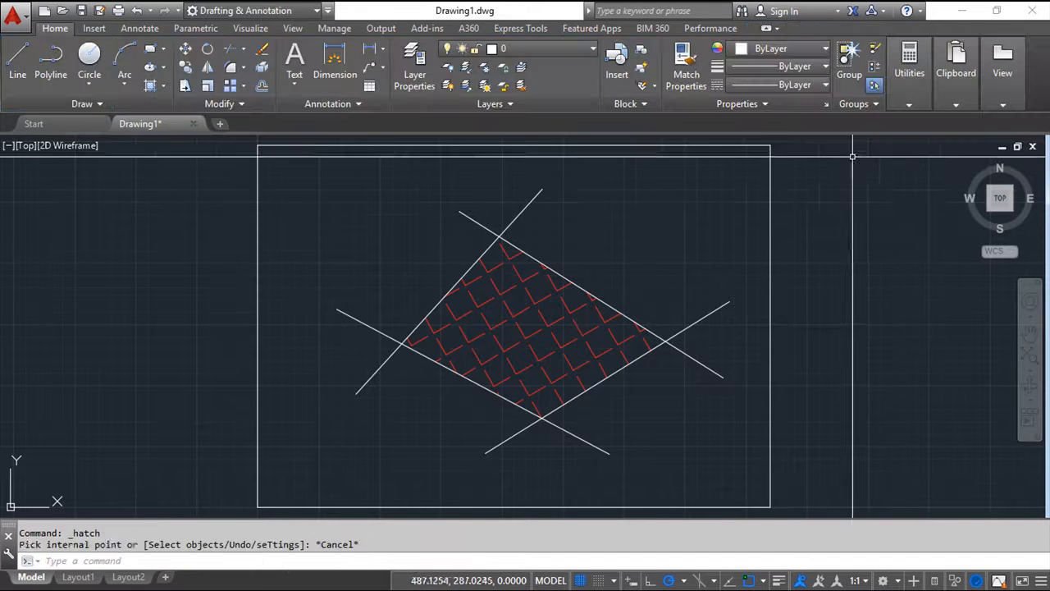
click(163, 86)
click(169, 108)
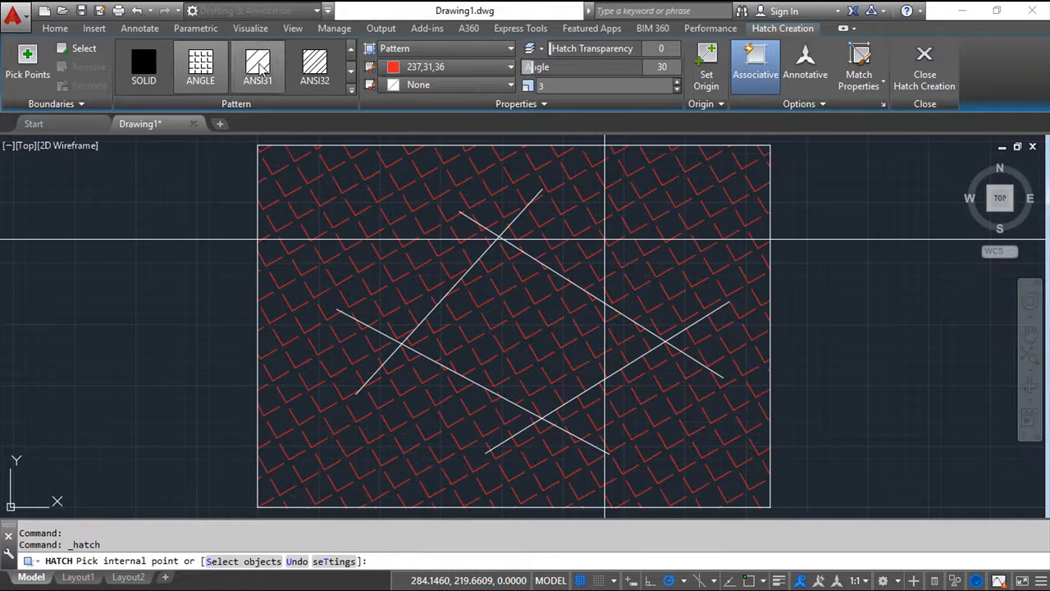
key(Escape)
key(Escape)
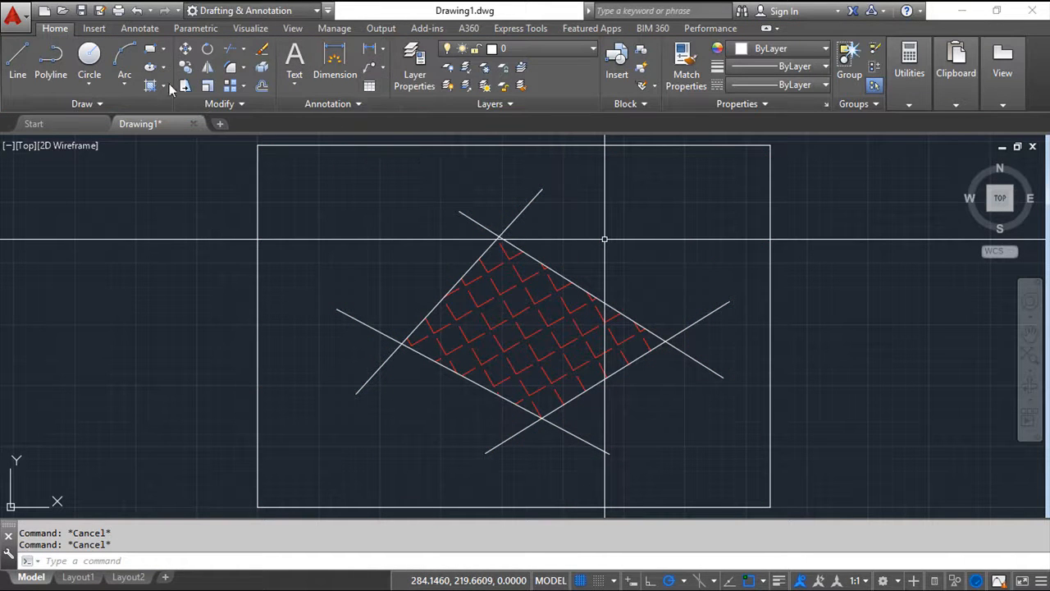
Step: Draw a small rectangle inside the large frame, above and to the left of the hatched diamond
click(150, 49)
click(306, 180)
click(389, 239)
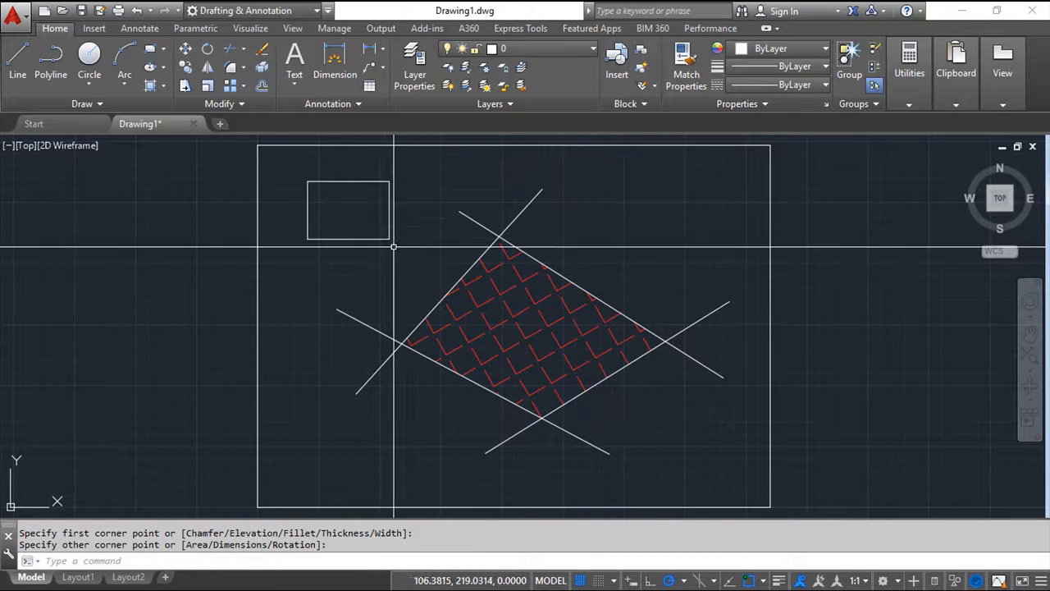
click(632, 177)
key(Escape)
key(Escape)
Step: Draw a second, slightly larger rectangle inside the frame, above and to the right of the hatched diamond
click(150, 49)
click(612, 182)
click(720, 244)
key(Escape)
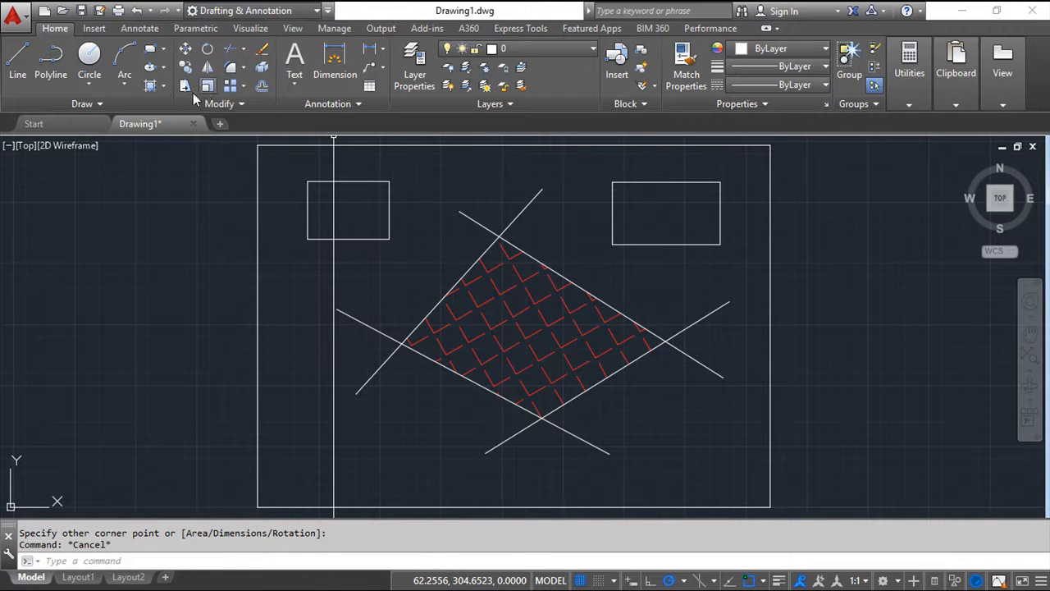
Step: Hatch the small rectangle above and to the left of the diamond with the ANSI31 pattern
click(163, 86)
click(177, 109)
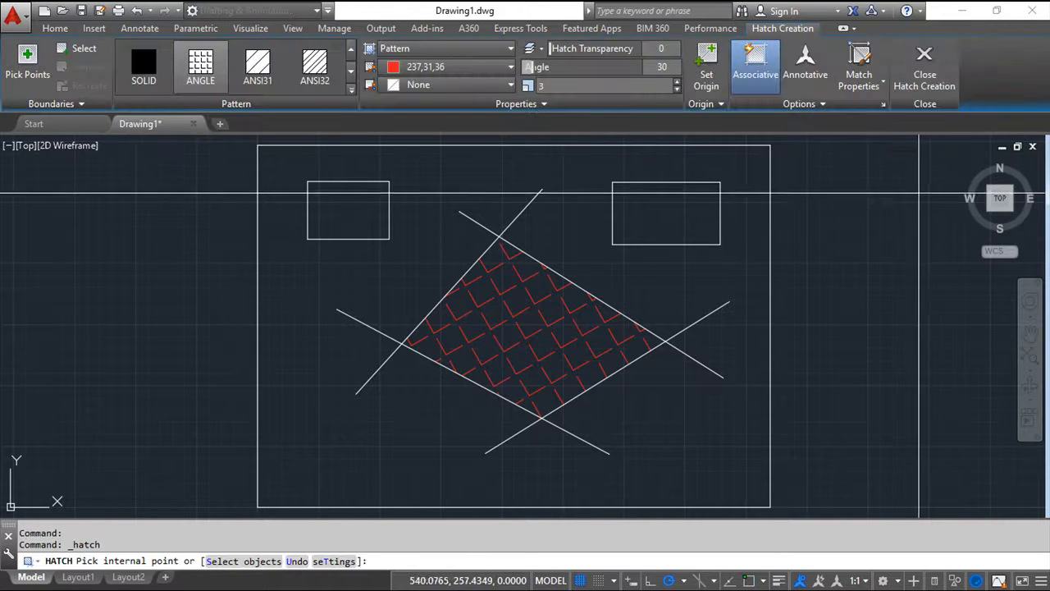
click(246, 77)
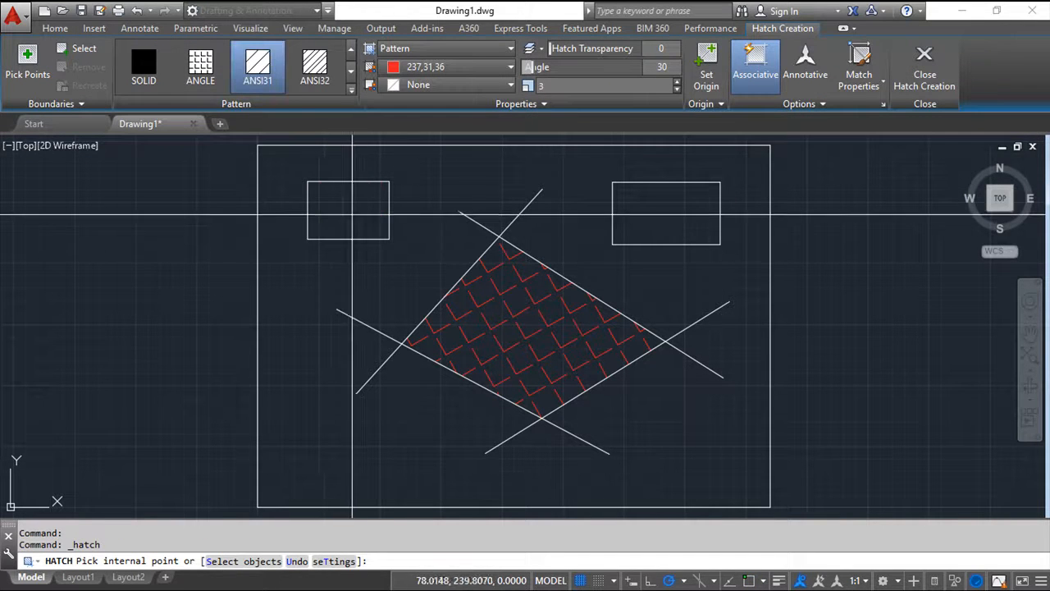
click(347, 210)
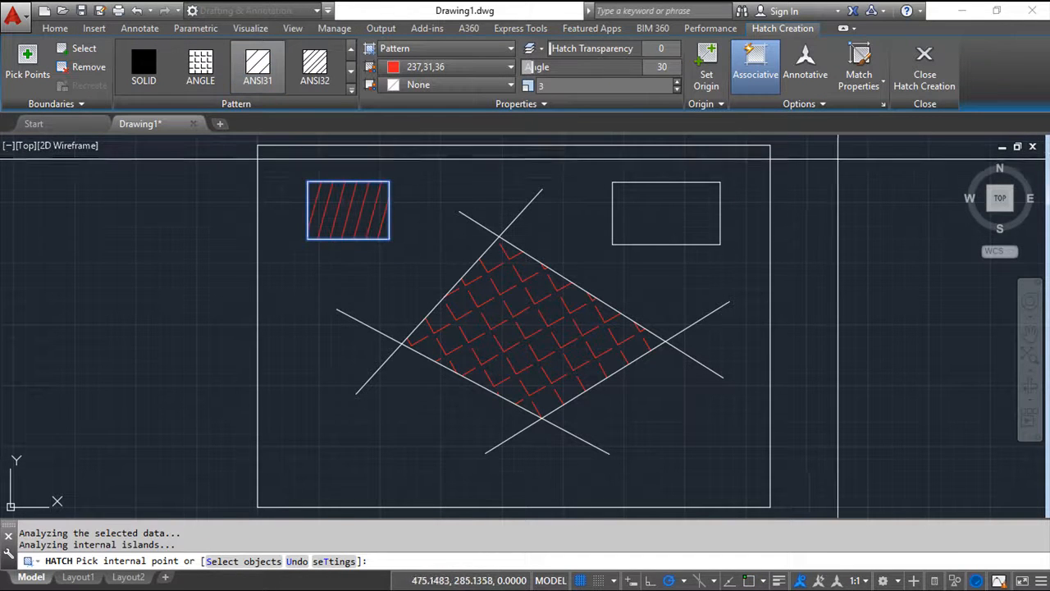
click(925, 65)
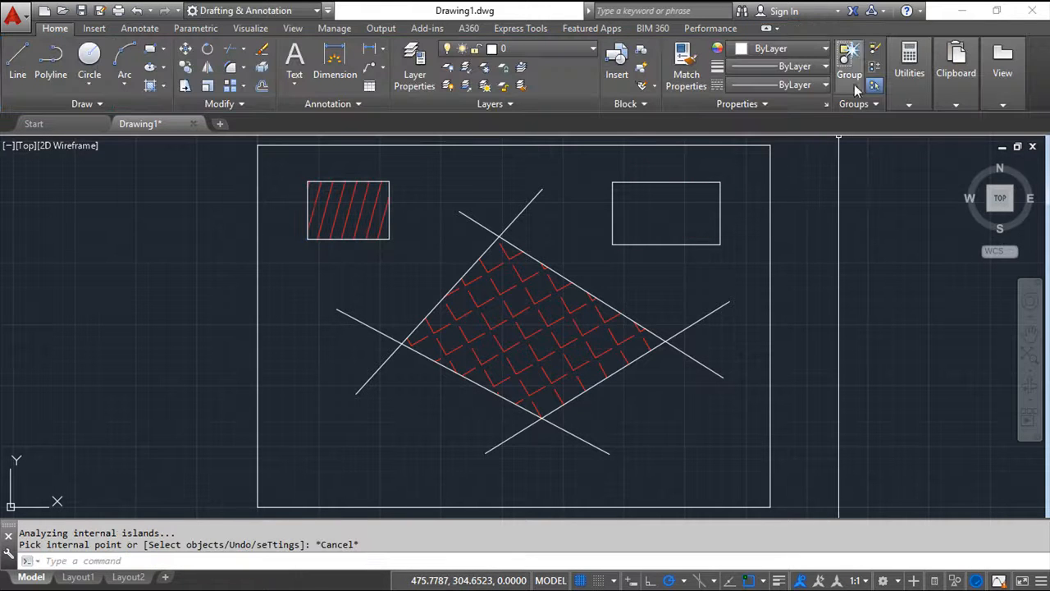
Step: Hatch the rectangle above and to the right of the diamond, matching the properties of the diamond's existing hatch
click(161, 87)
click(172, 107)
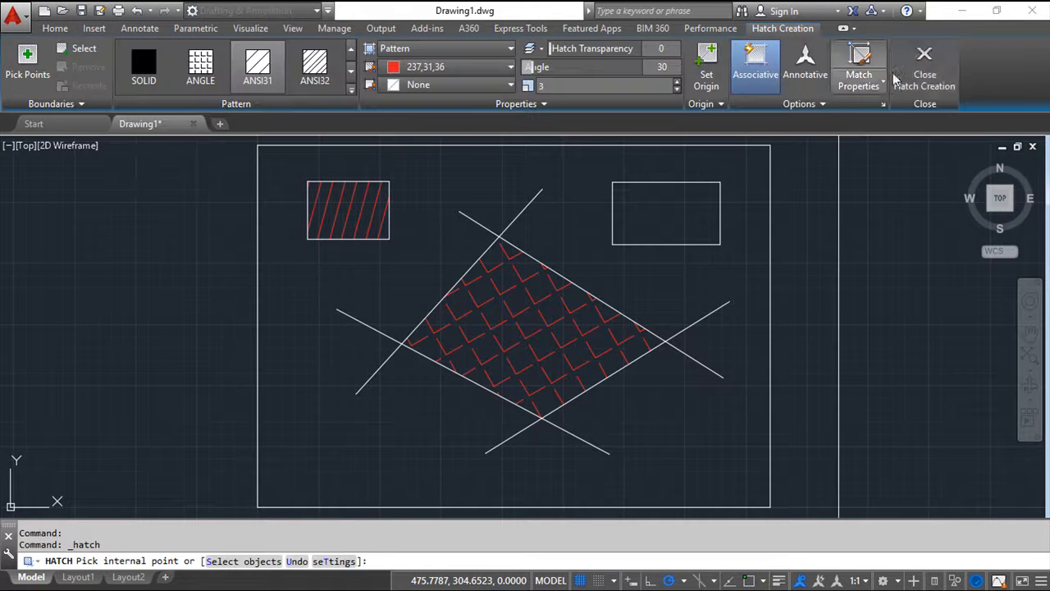
click(859, 69)
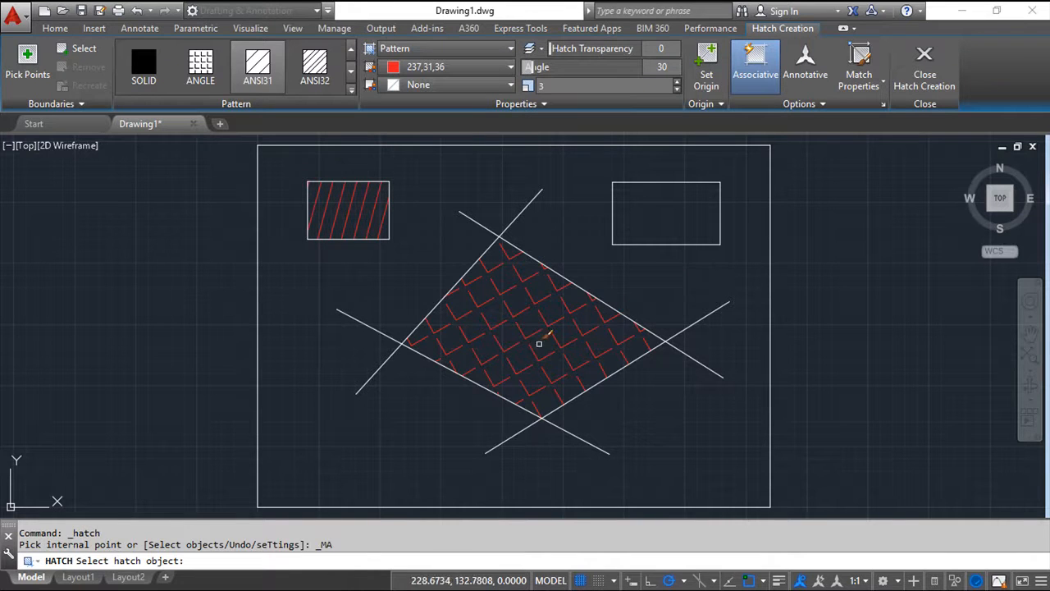
click(533, 328)
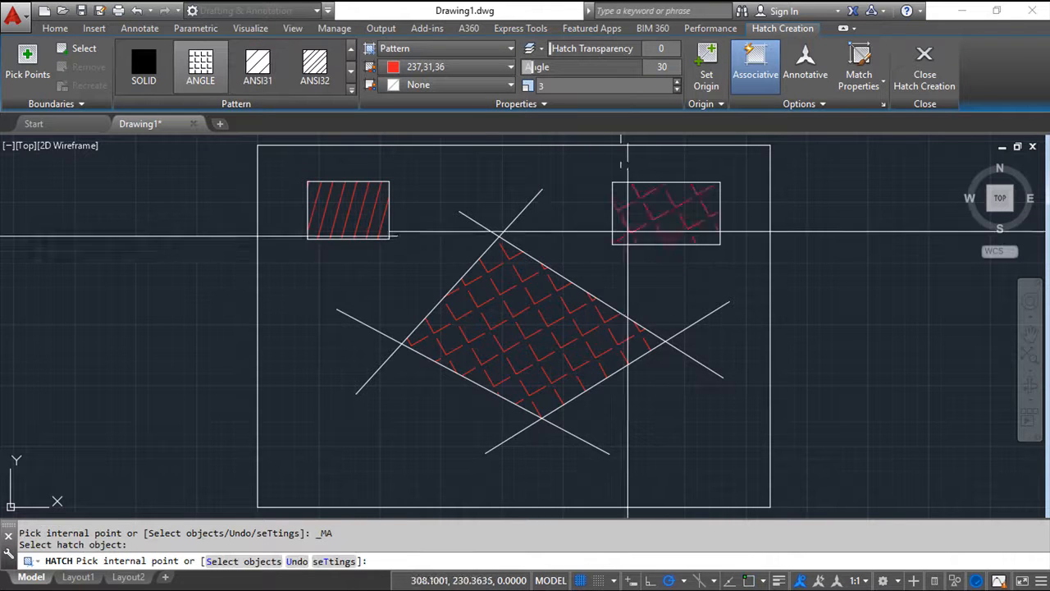
click(663, 214)
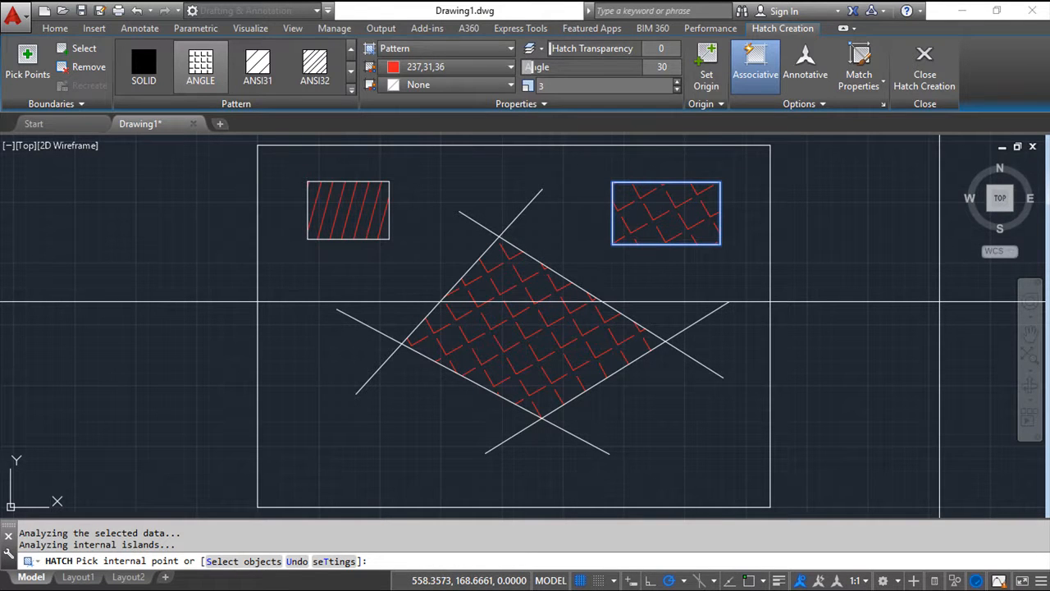
key(Escape)
key(Escape)
key(Escape)
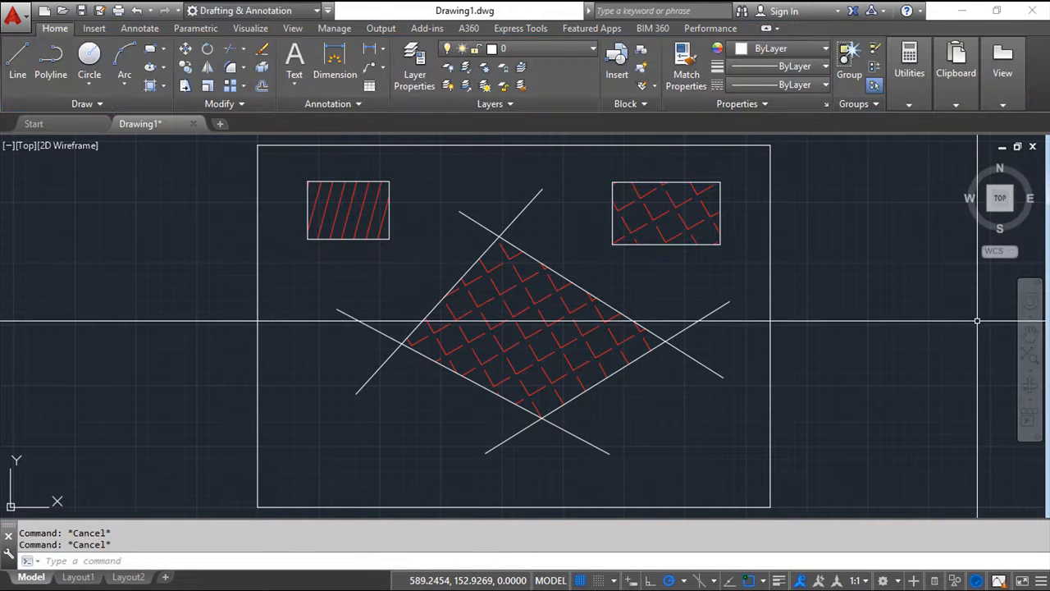